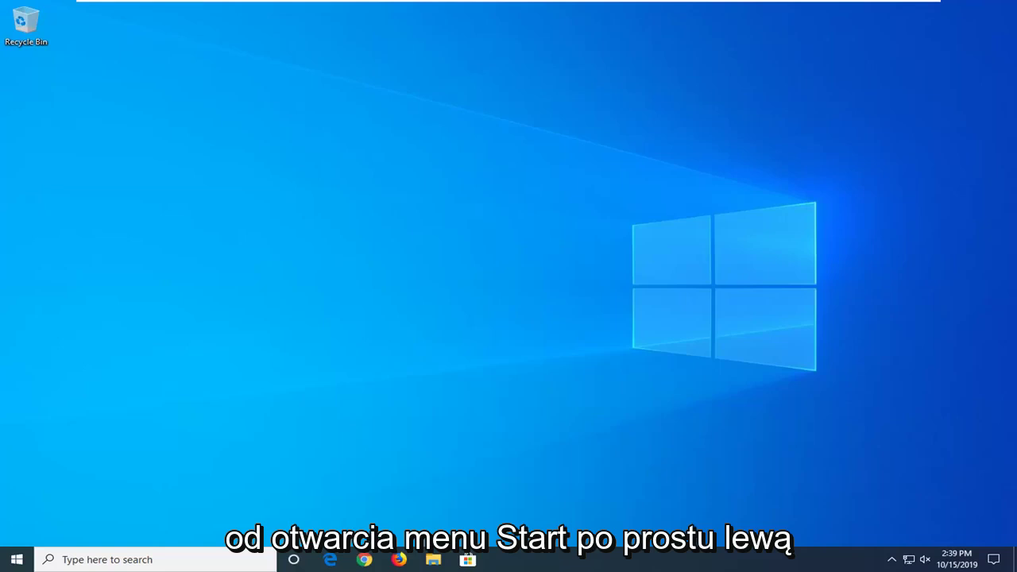
- Launch Registry Editor as administrator from a Start menu search for regedit
{"action": "left_click", "coordinate": [17, 559]}
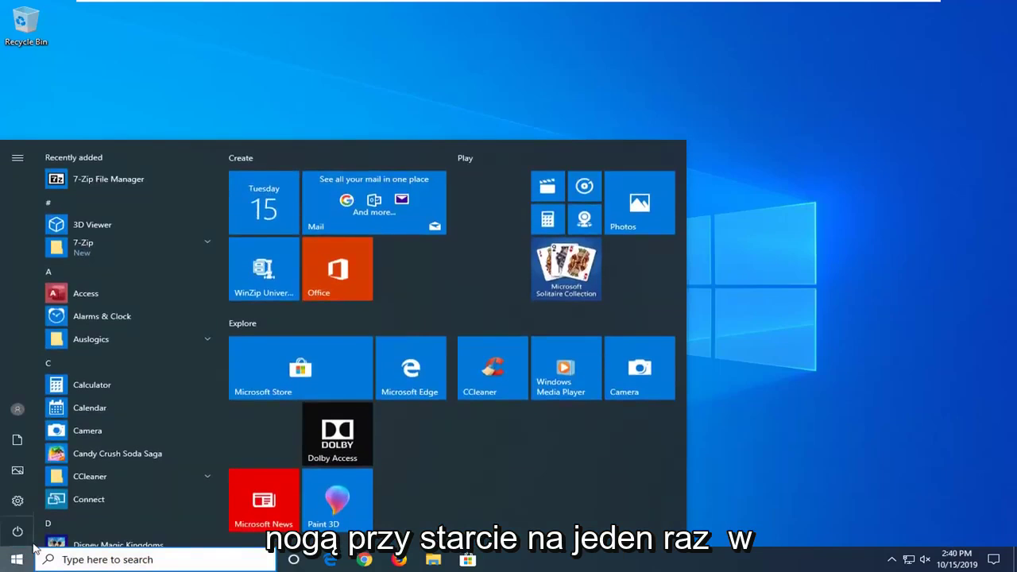
{"action": "type", "text": "reg"}
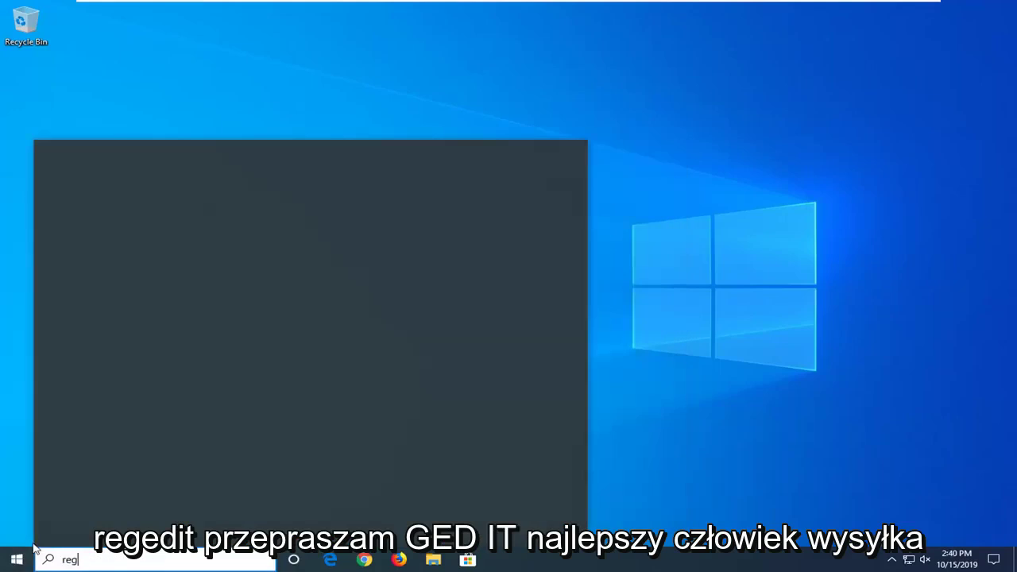
{"action": "type", "text": "edit"}
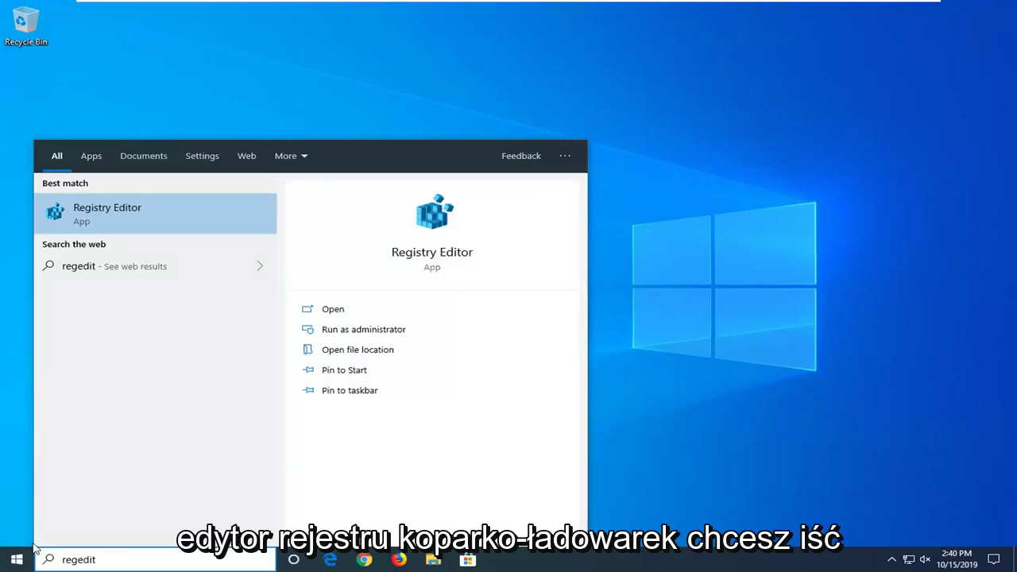
{"action": "right_click", "coordinate": [137, 209]}
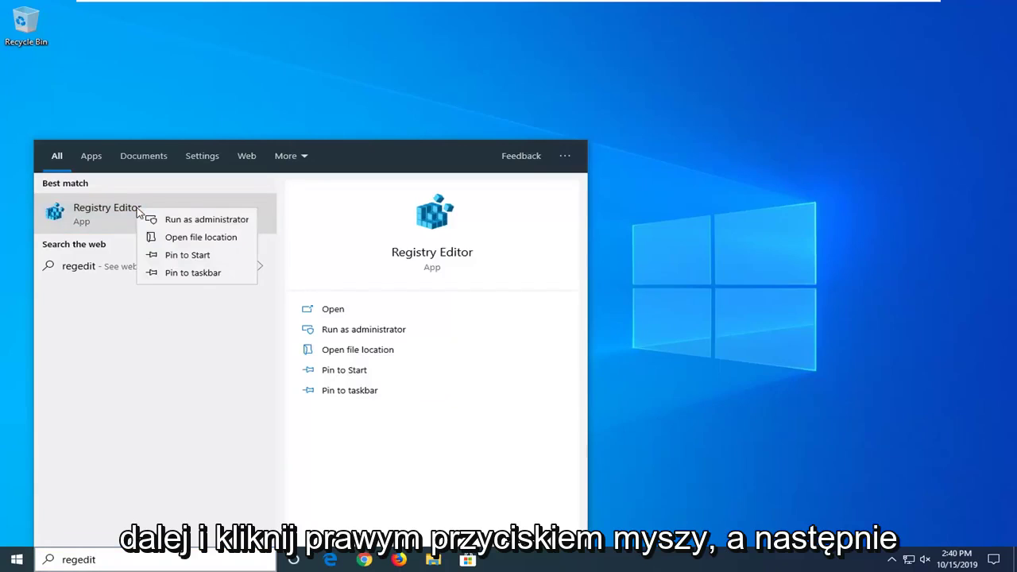
{"action": "left_click", "coordinate": [202, 220]}
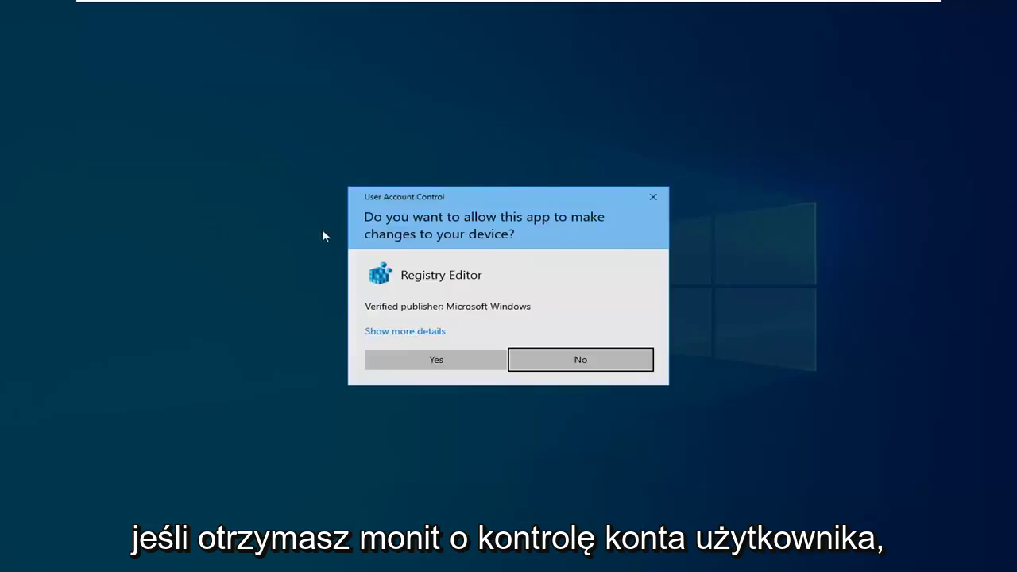
{"action": "left_click", "coordinate": [432, 359]}
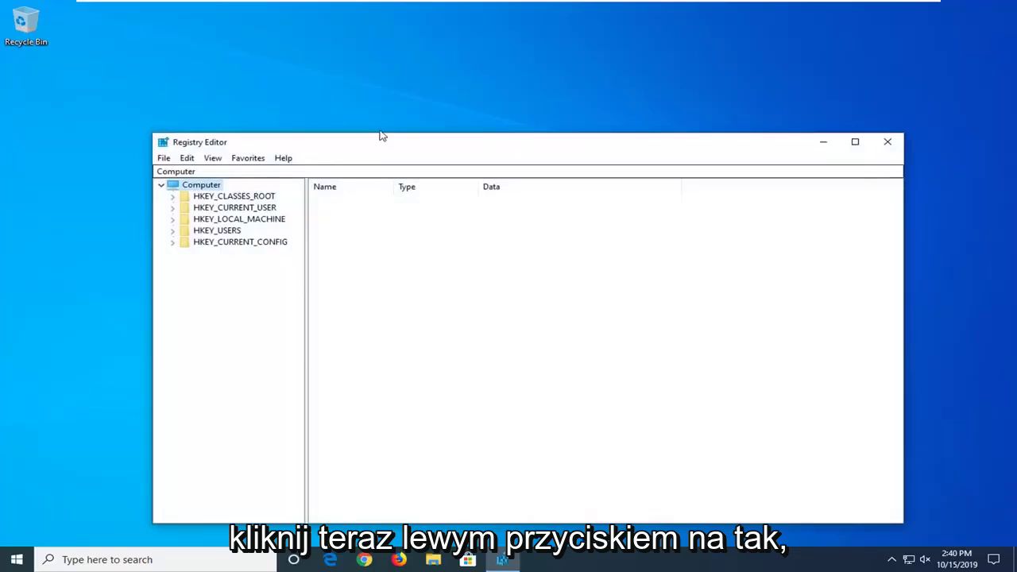
{"action": "left_click_drag", "start_coordinate": [382, 136], "coordinate": [388, 96]}
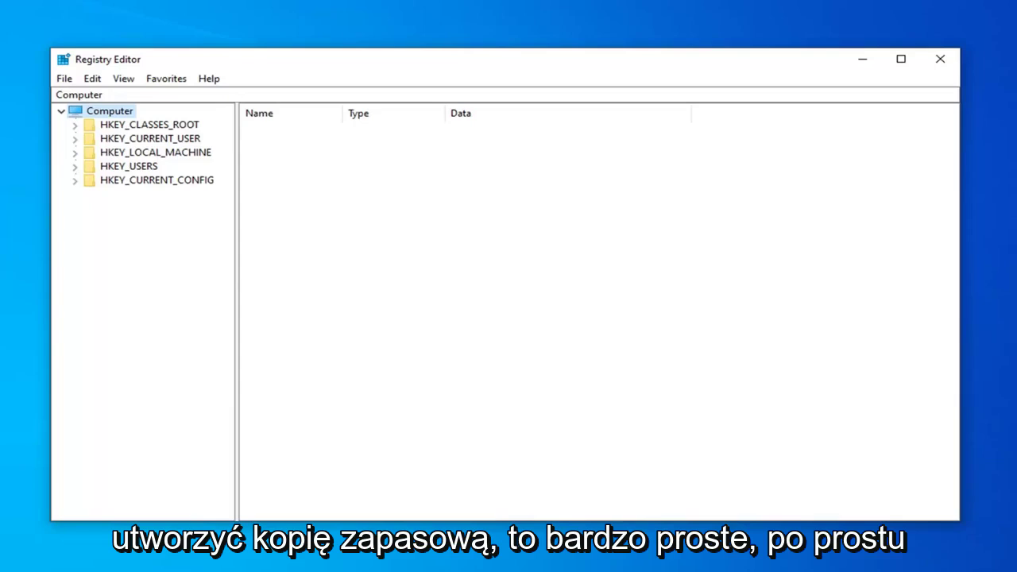
{"action": "left_click", "coordinate": [64, 79]}
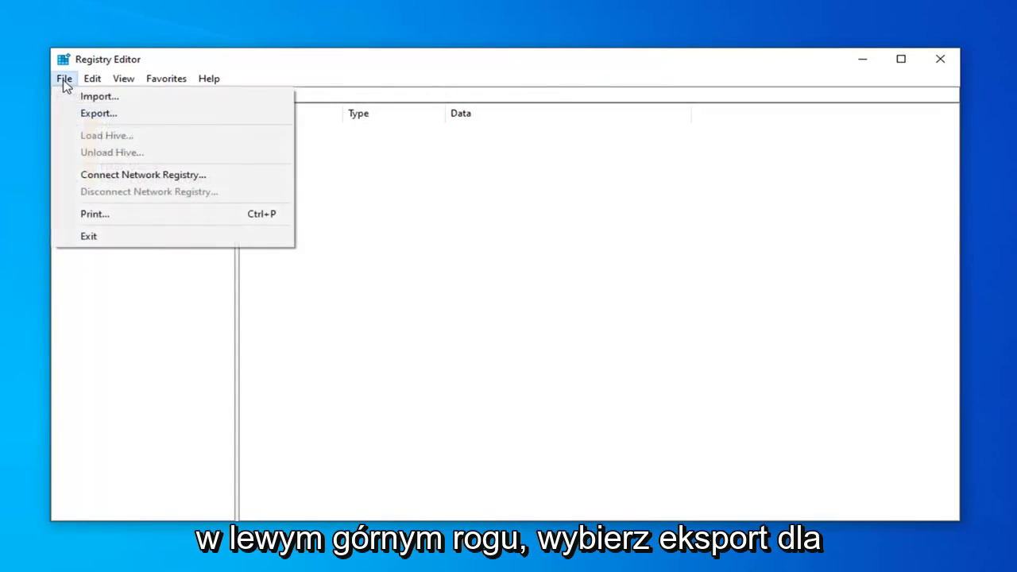
{"action": "left_click", "coordinate": [127, 117]}
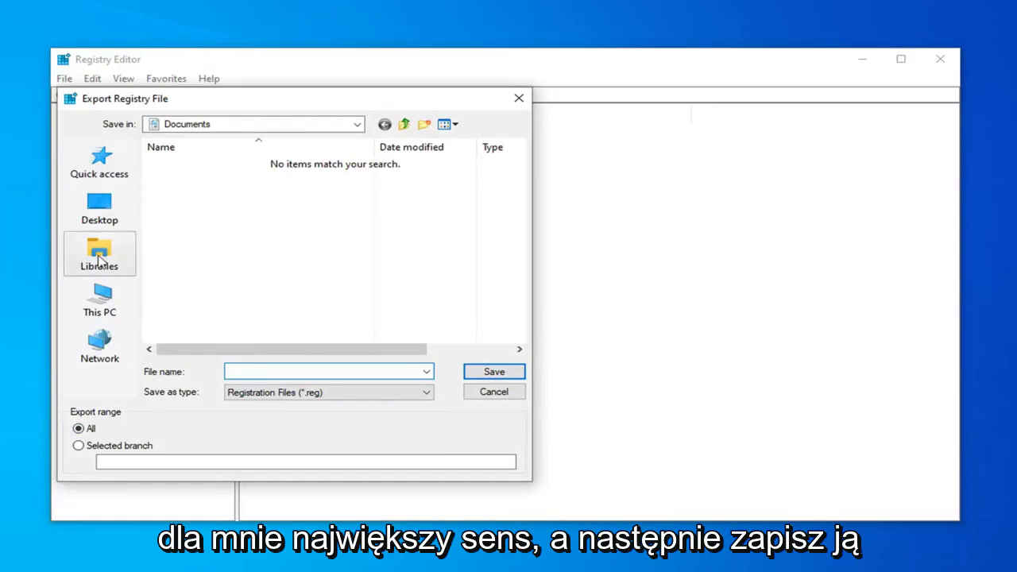
{"action": "left_click", "coordinate": [95, 203]}
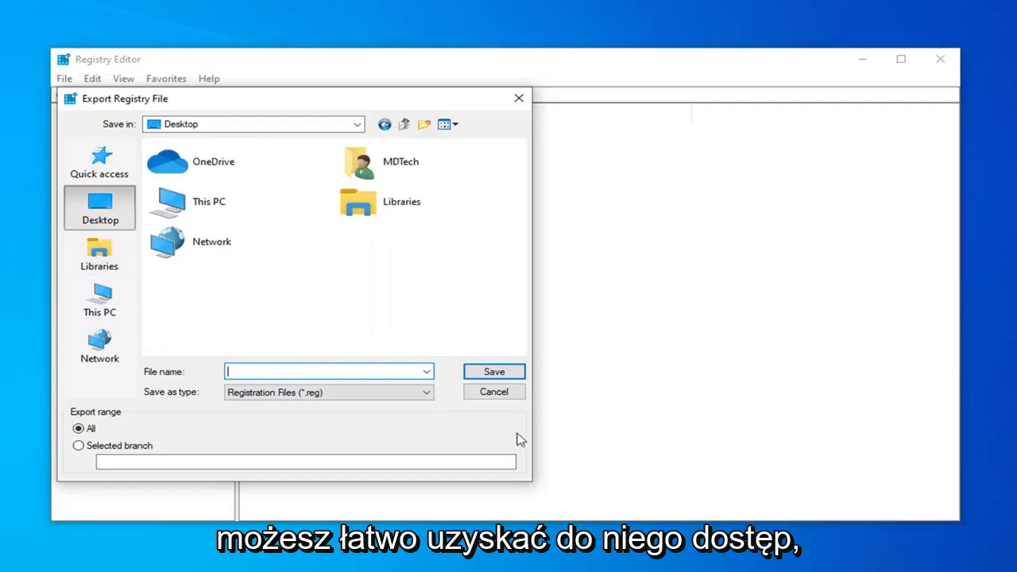
{"action": "left_click", "coordinate": [494, 392]}
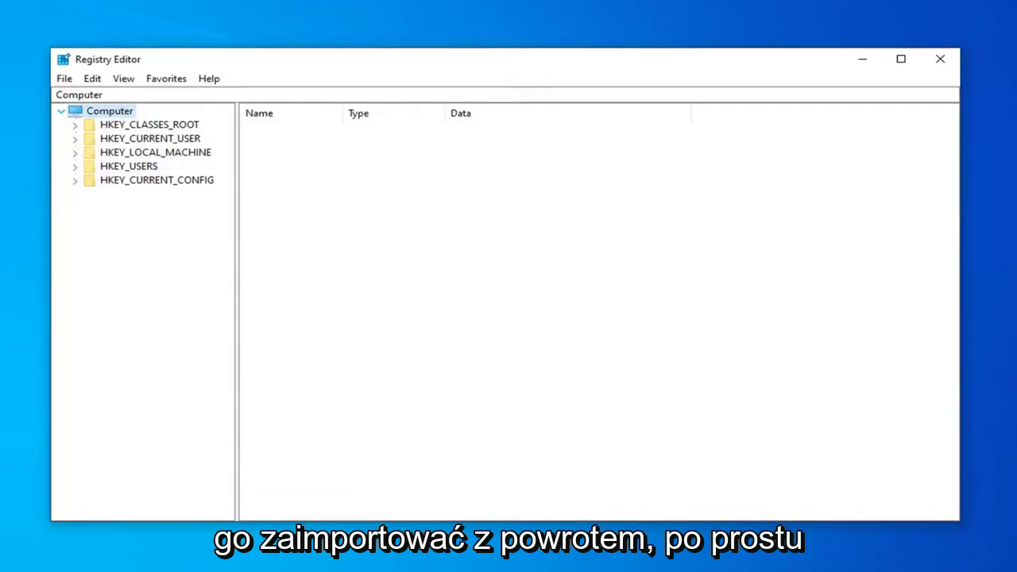
{"action": "left_click", "coordinate": [64, 78]}
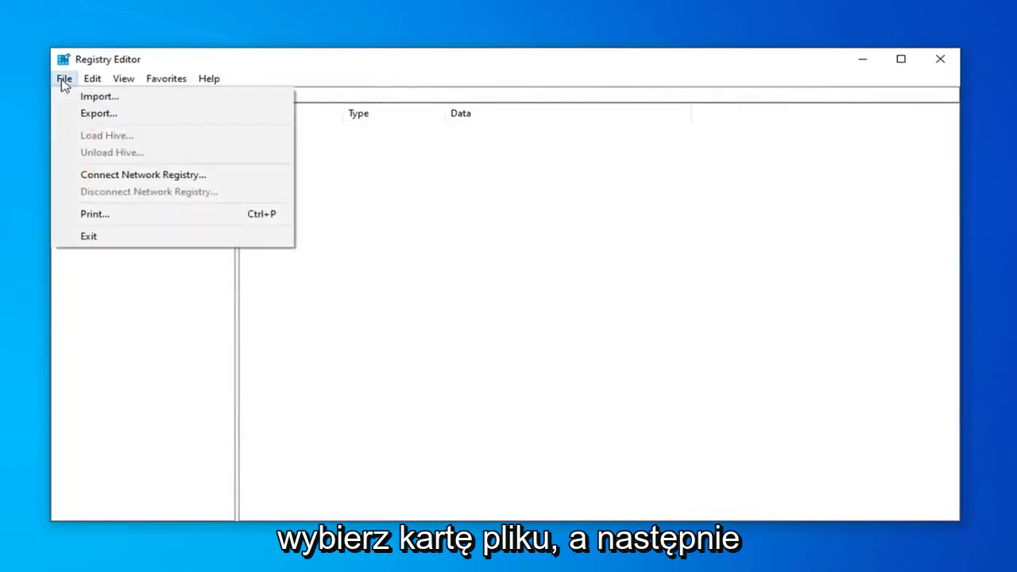
{"action": "left_click", "coordinate": [119, 96]}
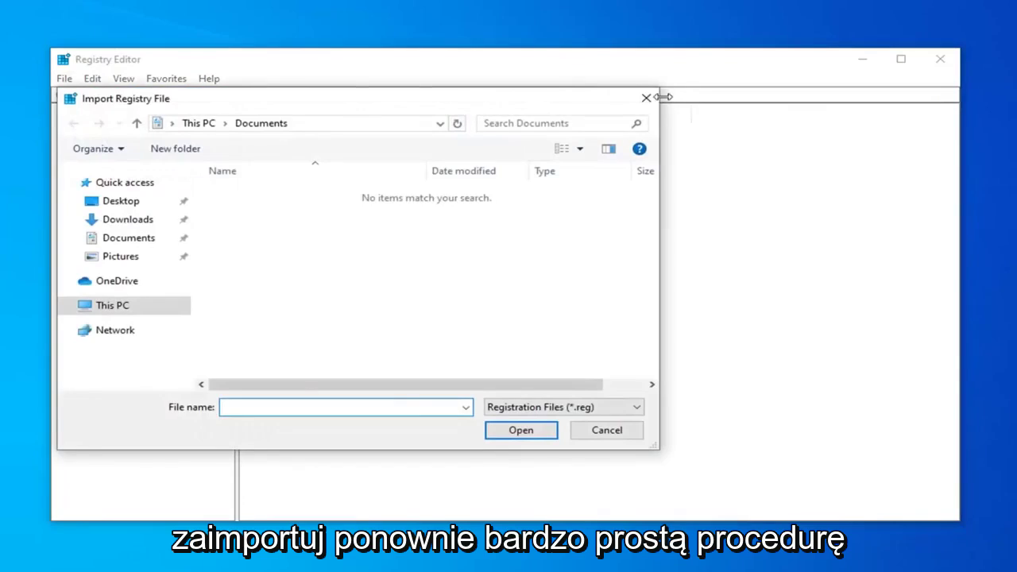
{"action": "left_click", "coordinate": [646, 98]}
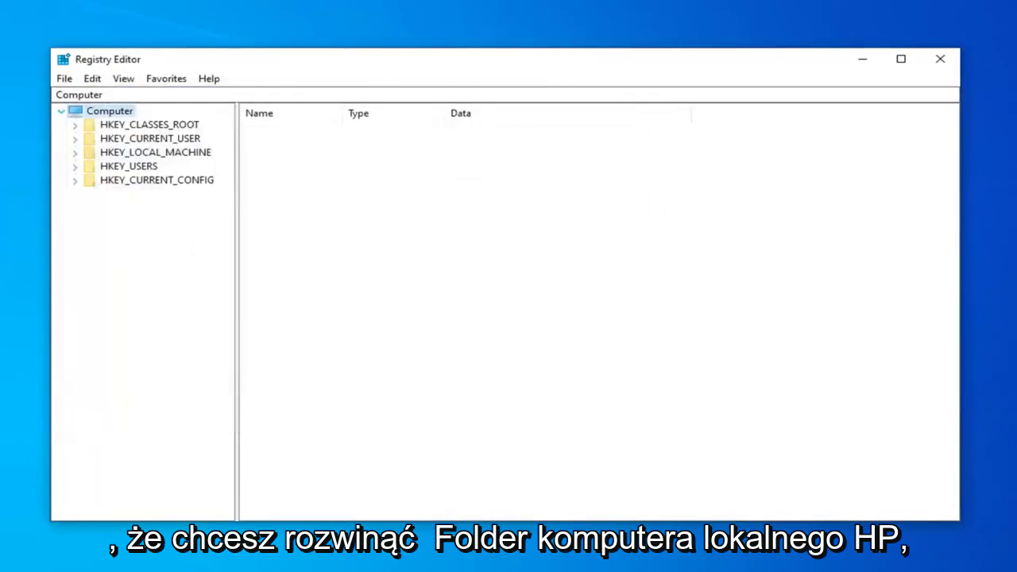
- Navigate the tree to HKEY_LOCAL_MACHINE\SYSTEM\CurrentControlSet\Control to list its values
{"action": "left_click", "coordinate": [82, 152]}
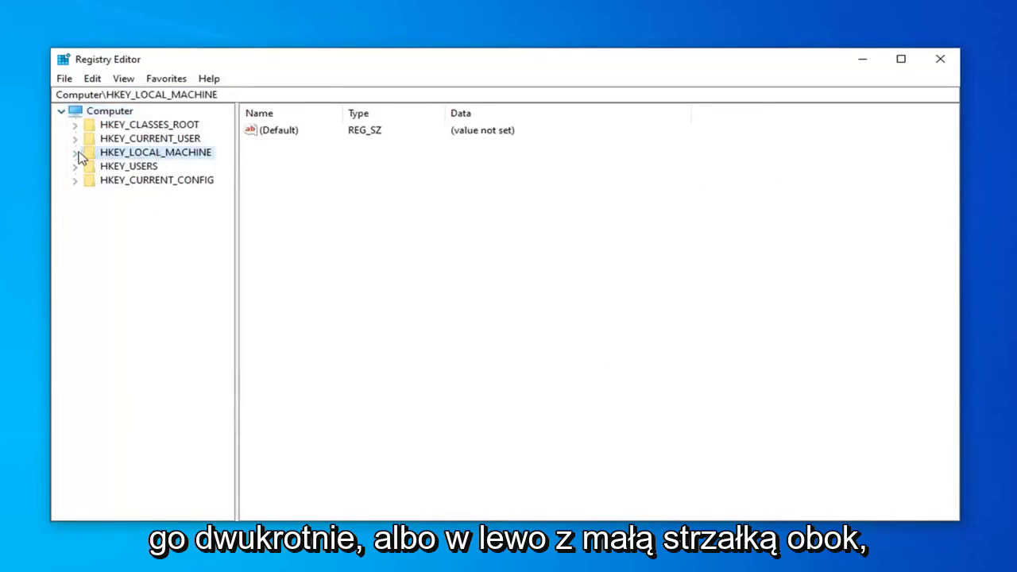
{"action": "double_click", "coordinate": [108, 156]}
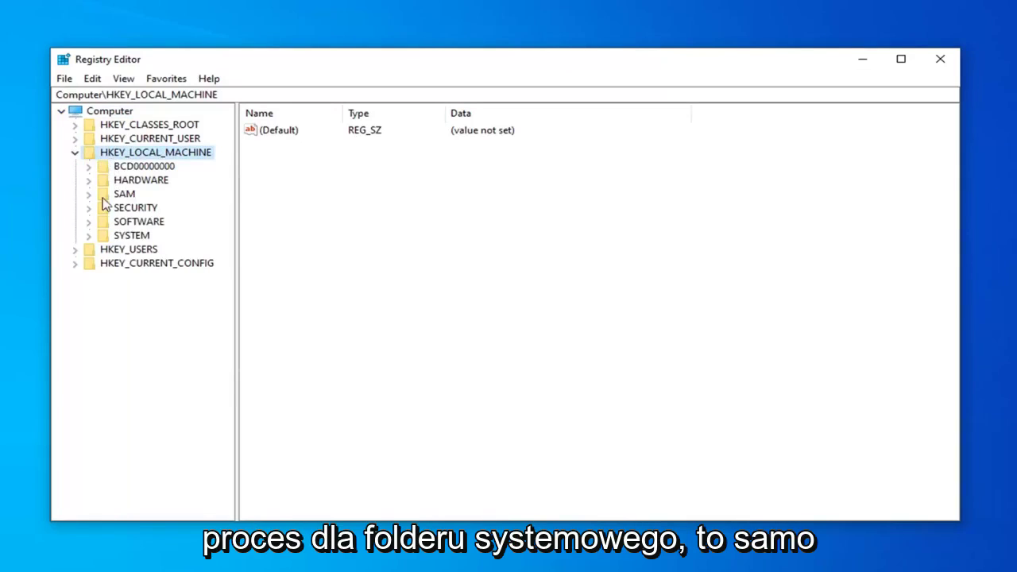
{"action": "double_click", "coordinate": [127, 237]}
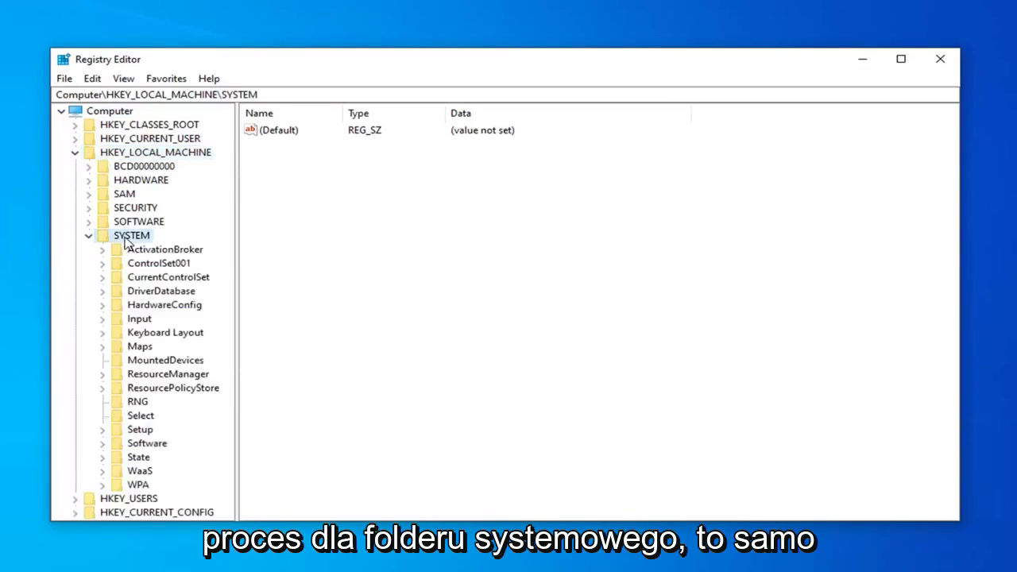
{"action": "double_click", "coordinate": [156, 280]}
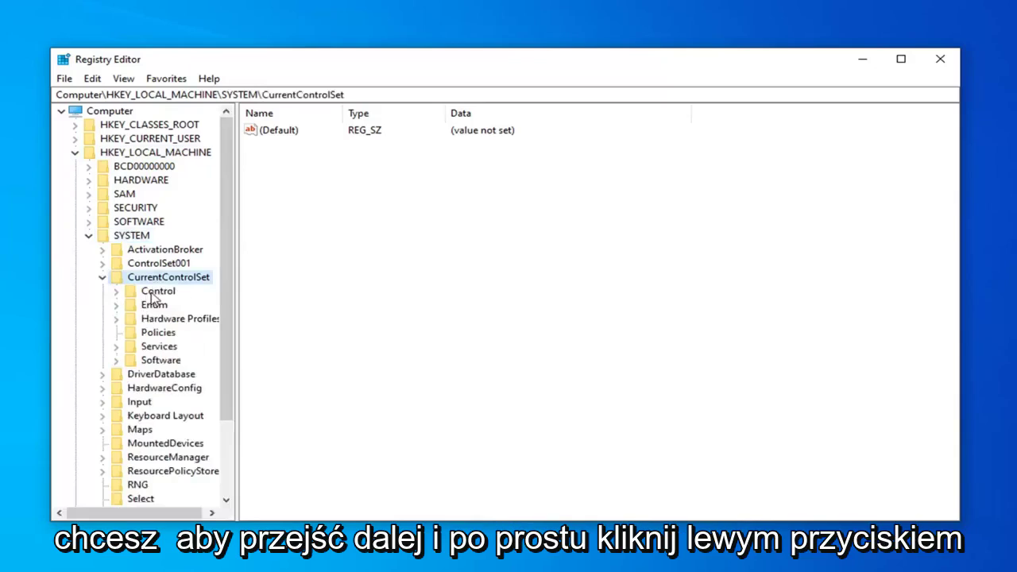
{"action": "left_click", "coordinate": [153, 293]}
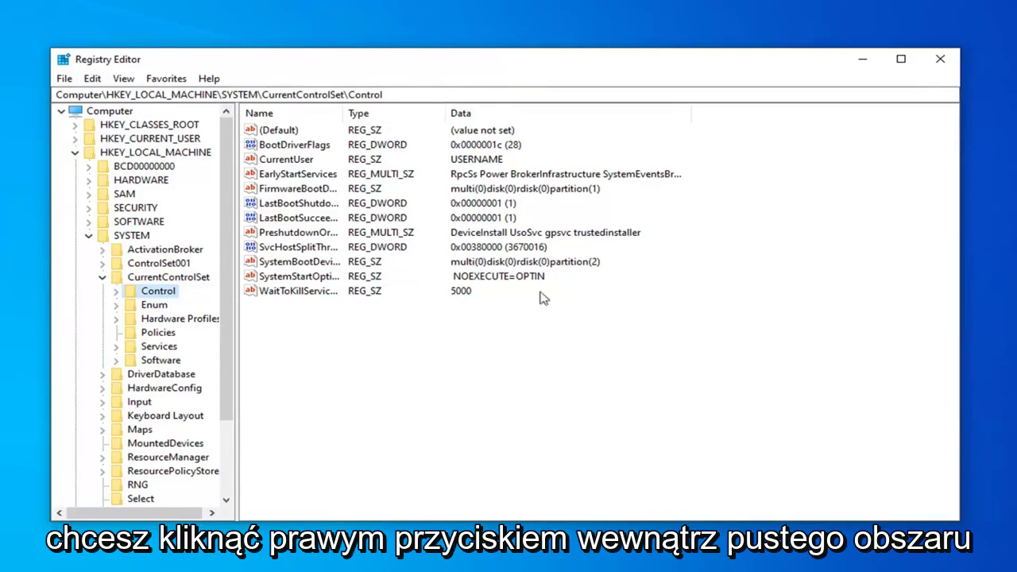
- Add a new 32-bit DWORD named ServicesPipeTimeout under Control and widen the Name column
{"action": "right_click", "coordinate": [293, 340]}
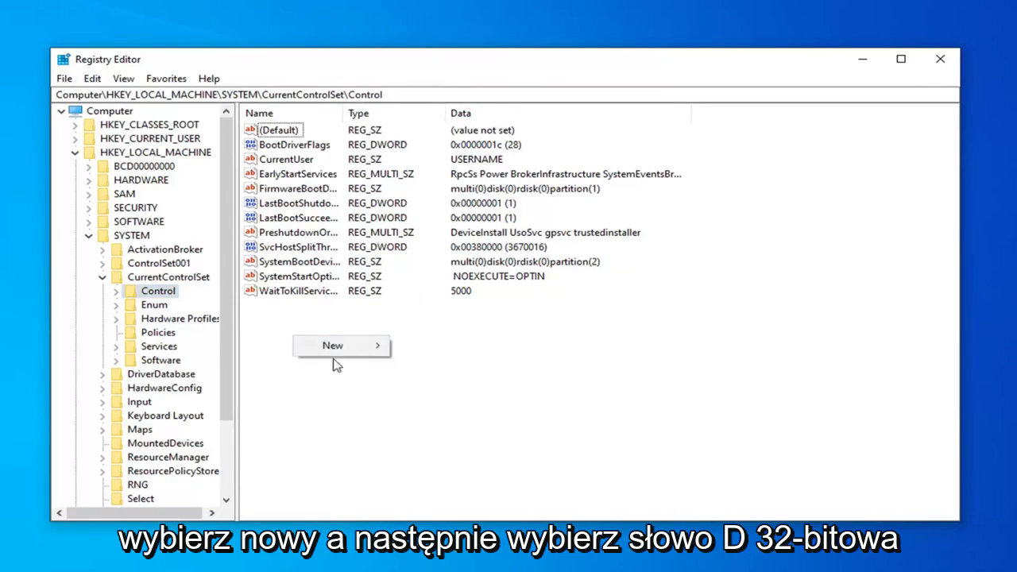
{"action": "mouse_move", "coordinate": [348, 354]}
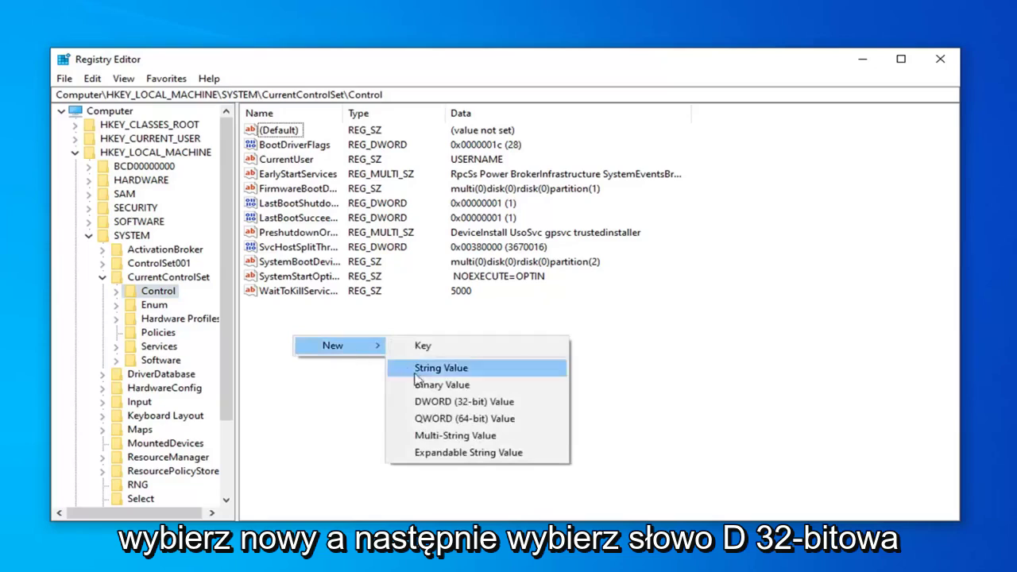
{"action": "left_click", "coordinate": [435, 404]}
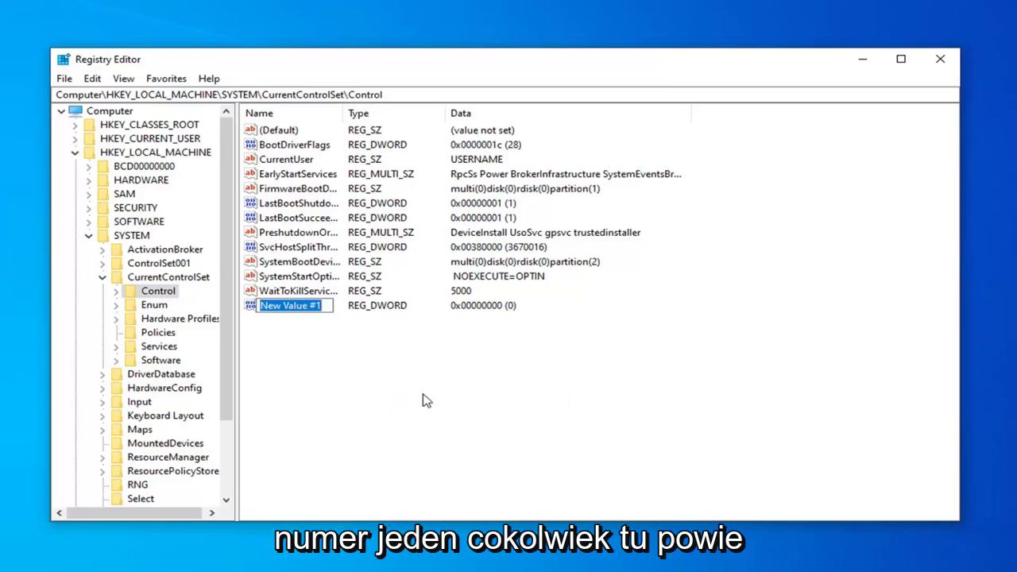
{"action": "type", "text": "S"}
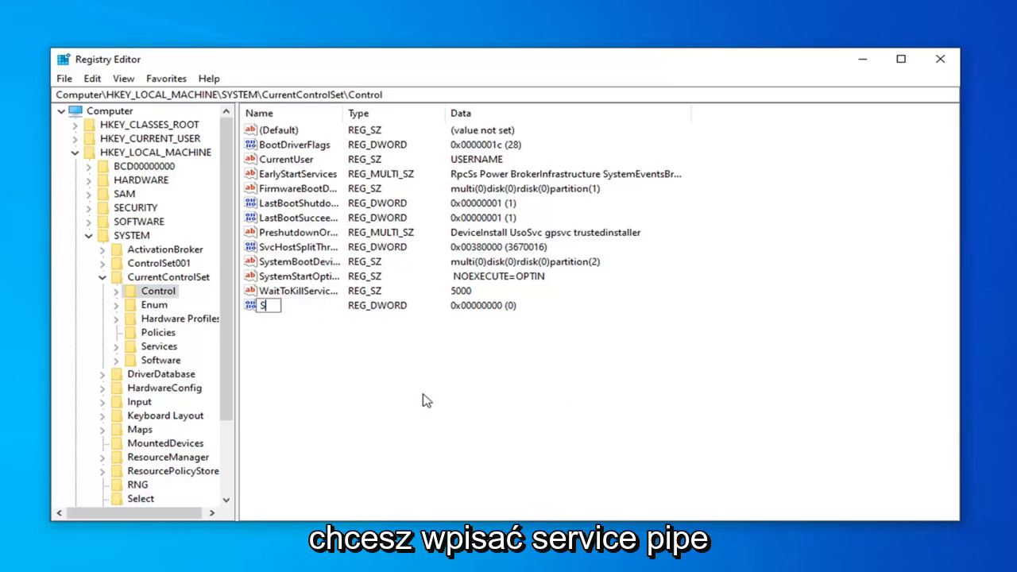
{"action": "type", "text": "ervicesPip"}
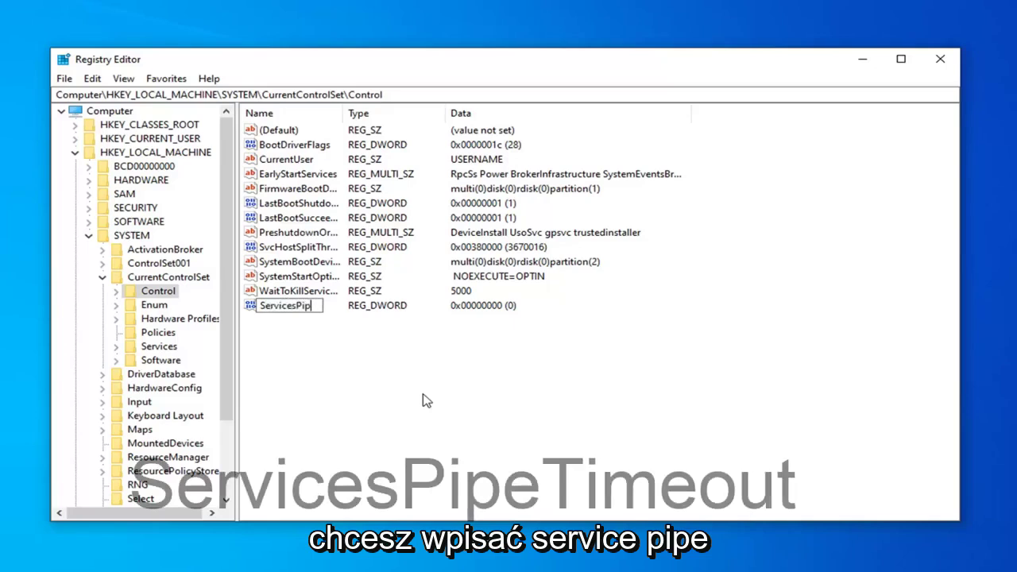
{"action": "type", "text": "eT"}
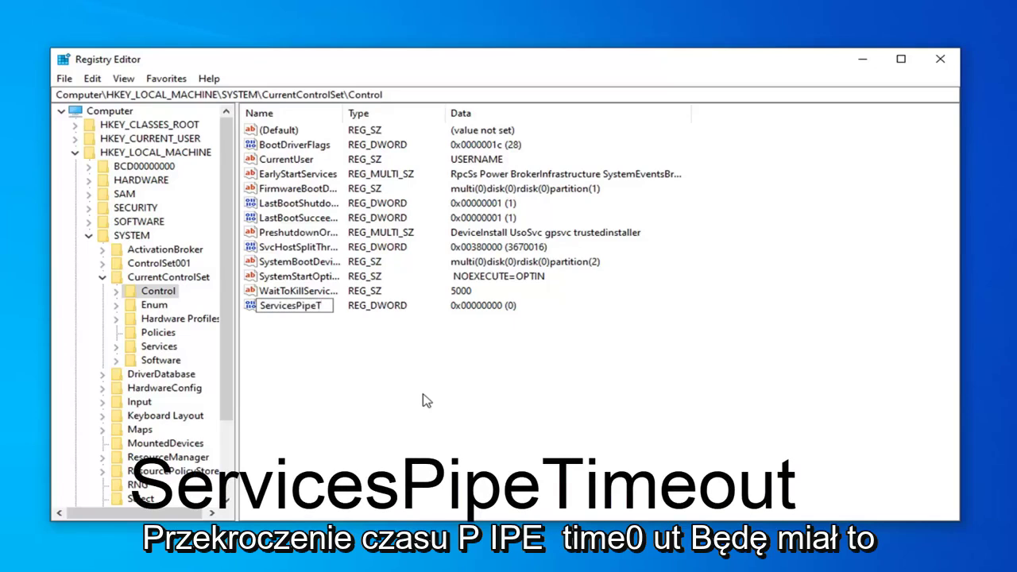
{"action": "type", "text": "imeout"}
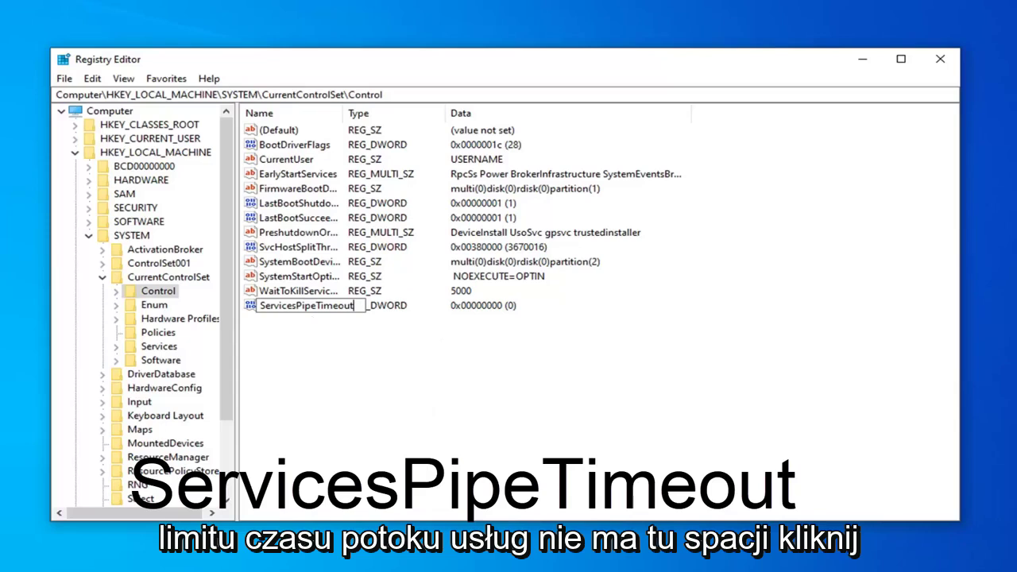
{"action": "left_click", "coordinate": [308, 340]}
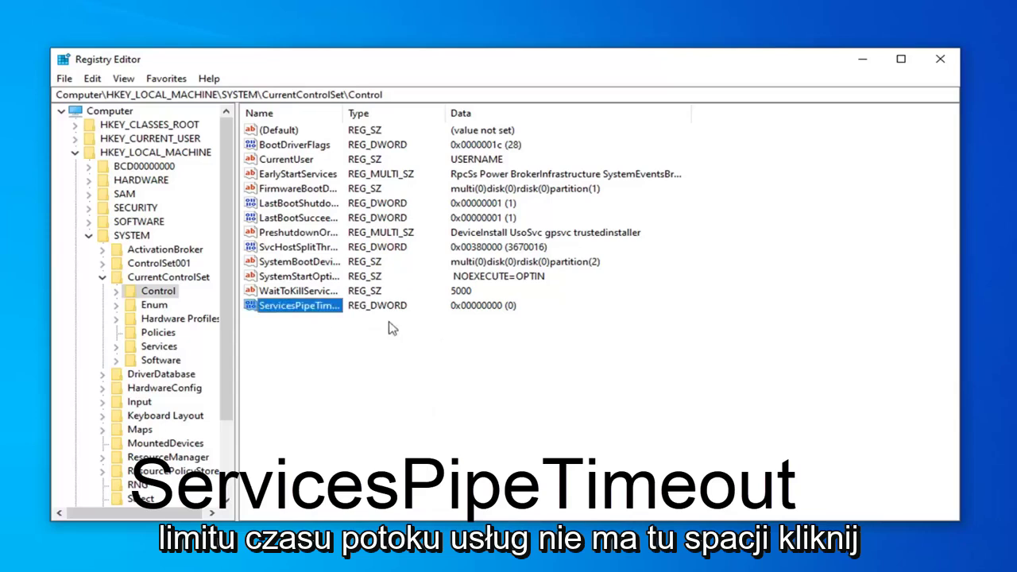
{"action": "double_click", "coordinate": [340, 115]}
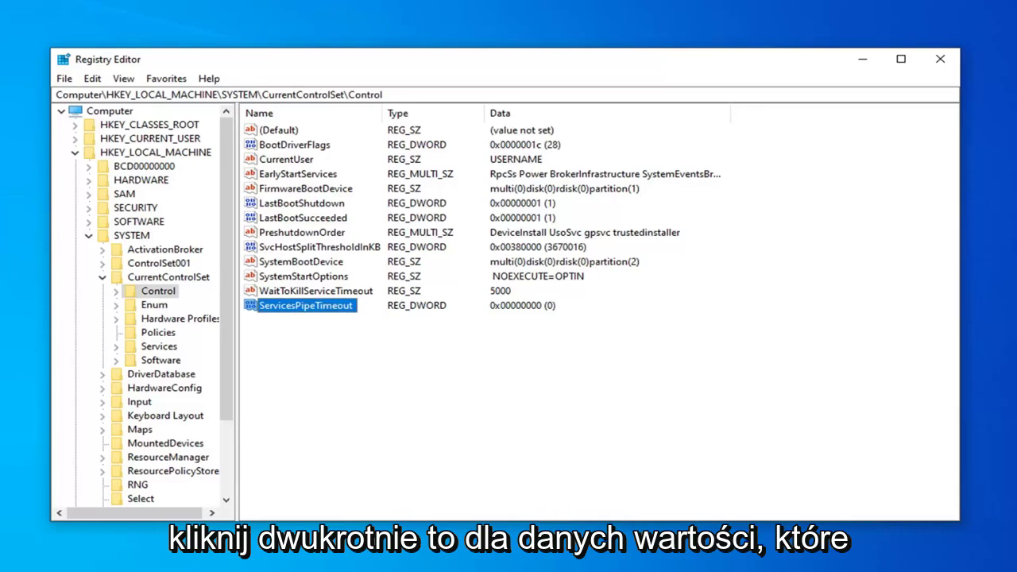
- Set ServicesPipeTimeout's value data to 180000 in hexadecimal and confirm it
{"action": "double_click", "coordinate": [296, 308]}
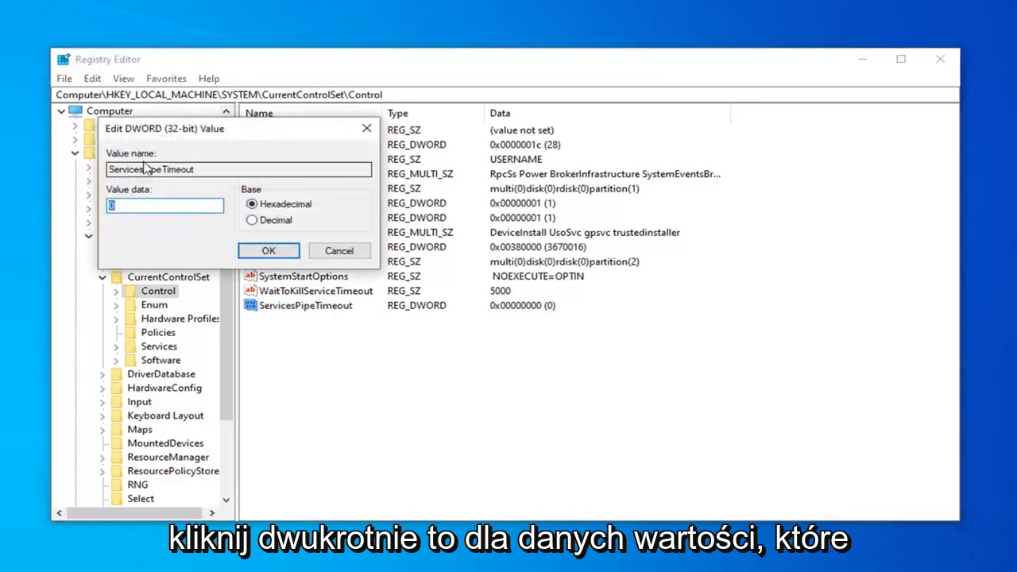
{"action": "left_click_drag", "start_coordinate": [198, 128], "coordinate": [399, 144]}
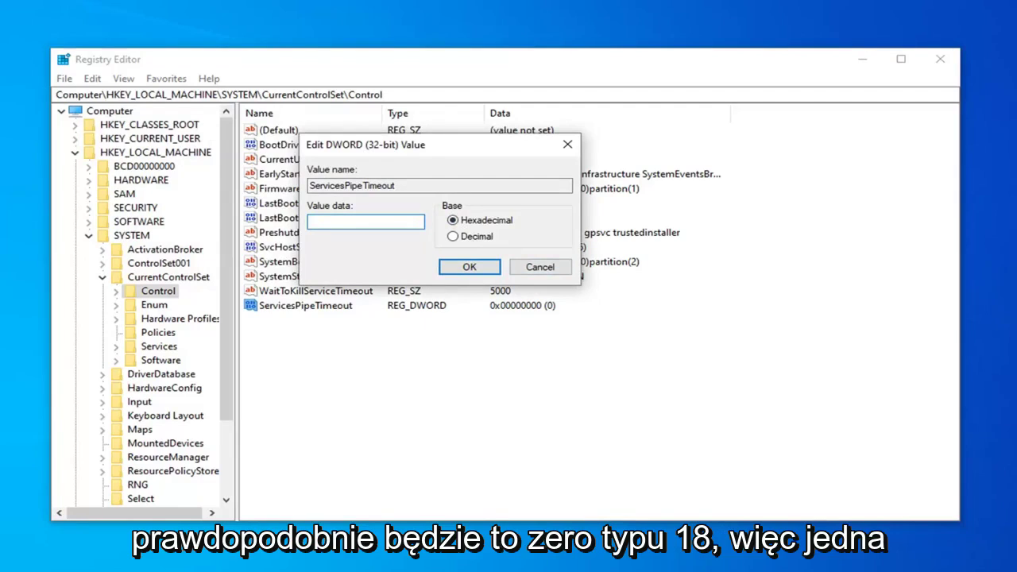
{"action": "type", "text": "180000"}
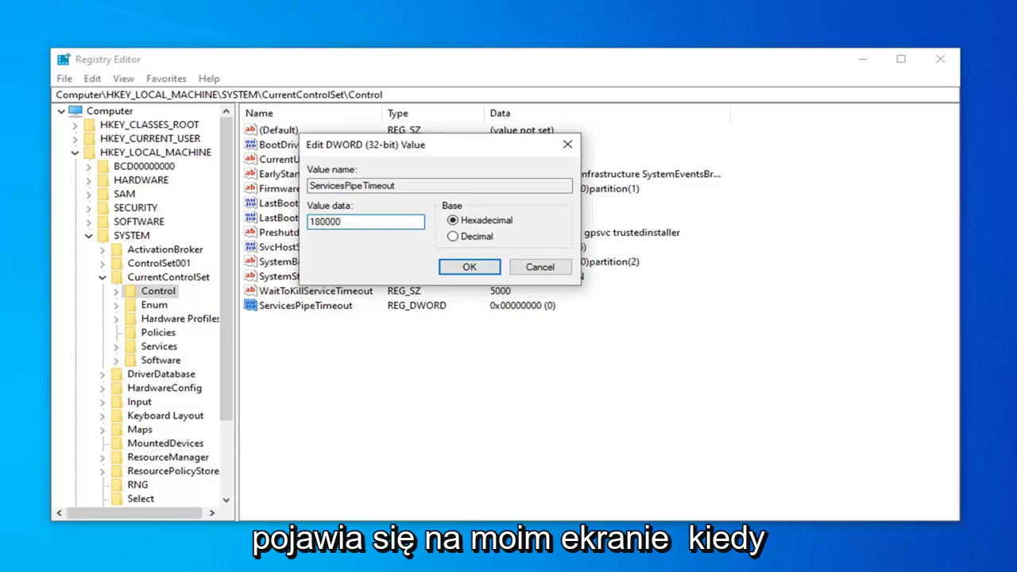
{"action": "left_click", "coordinate": [469, 267]}
- Collapse CurrentControlSet, SYSTEM, HKEY_LOCAL_MACHINE and Computer, then close Registry Editor
{"action": "left_click", "coordinate": [101, 277]}
{"action": "left_click", "coordinate": [89, 236]}
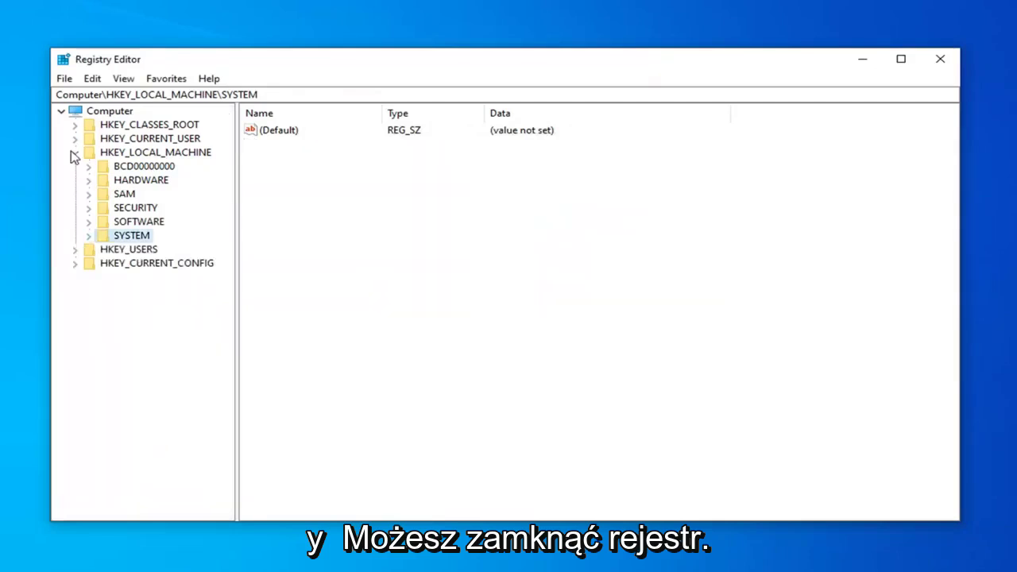
{"action": "left_click", "coordinate": [75, 151]}
{"action": "left_click", "coordinate": [61, 112]}
{"action": "left_click", "coordinate": [940, 59]}
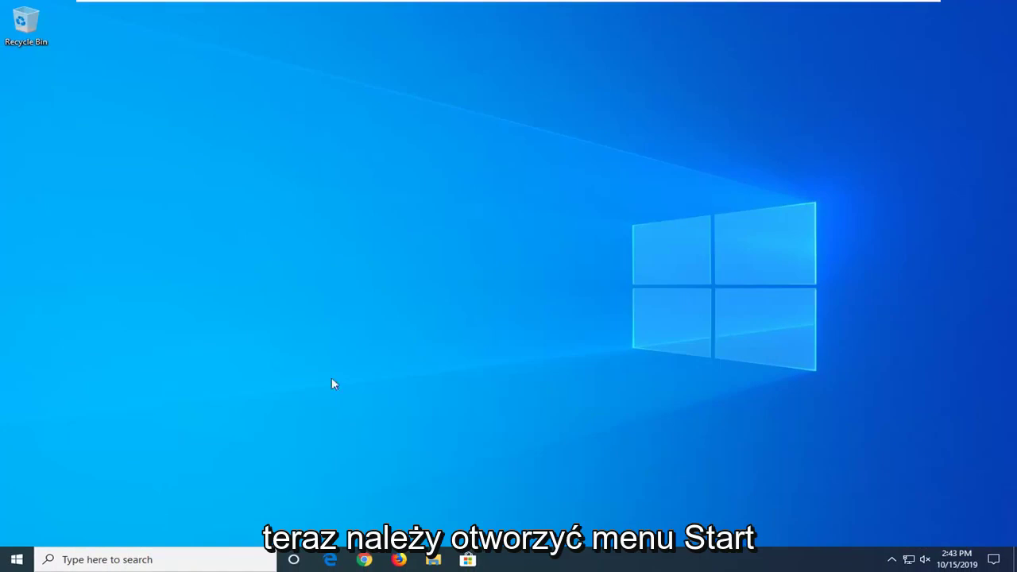
- Launch Command Prompt as administrator from a Start menu search for cmd
{"action": "left_click", "coordinate": [17, 559]}
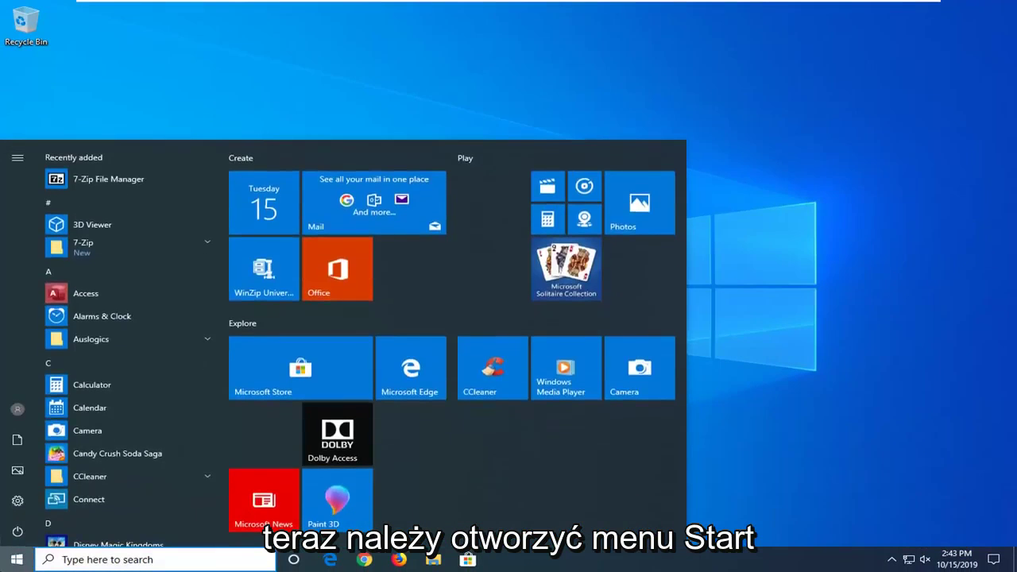
{"action": "type", "text": "cmd"}
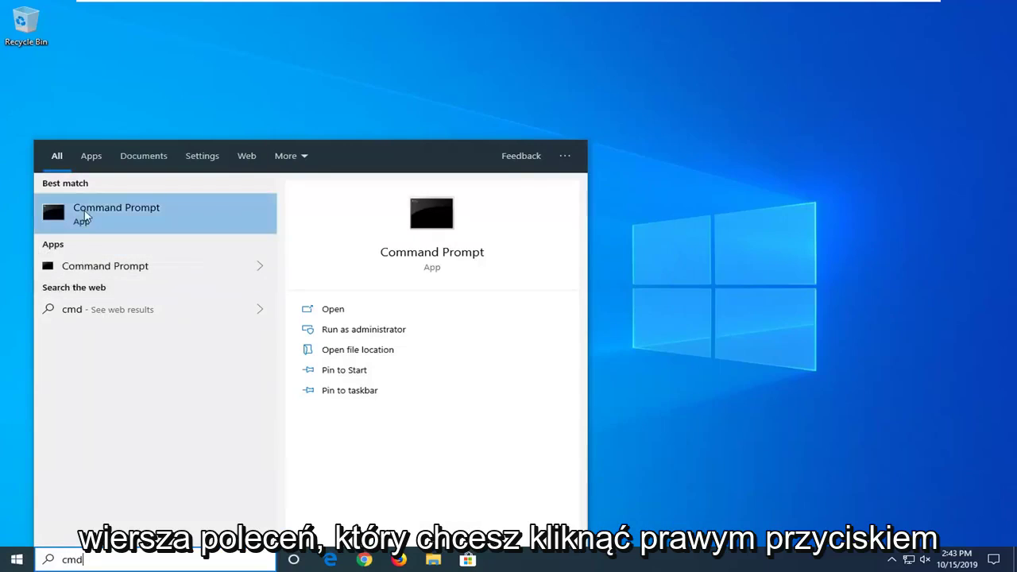
{"action": "right_click", "coordinate": [84, 213]}
{"action": "left_click", "coordinate": [144, 226]}
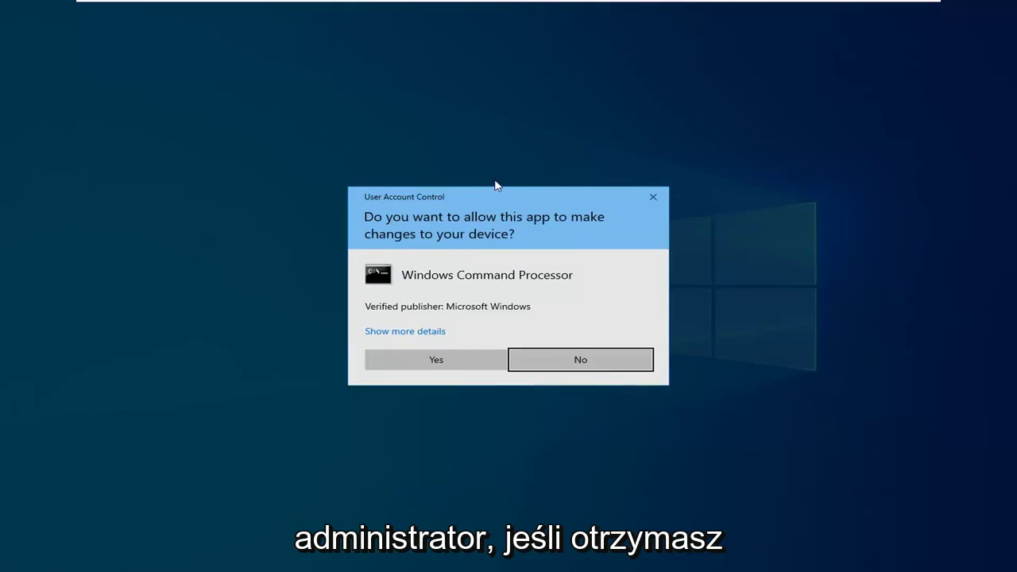
{"action": "left_click", "coordinate": [417, 363]}
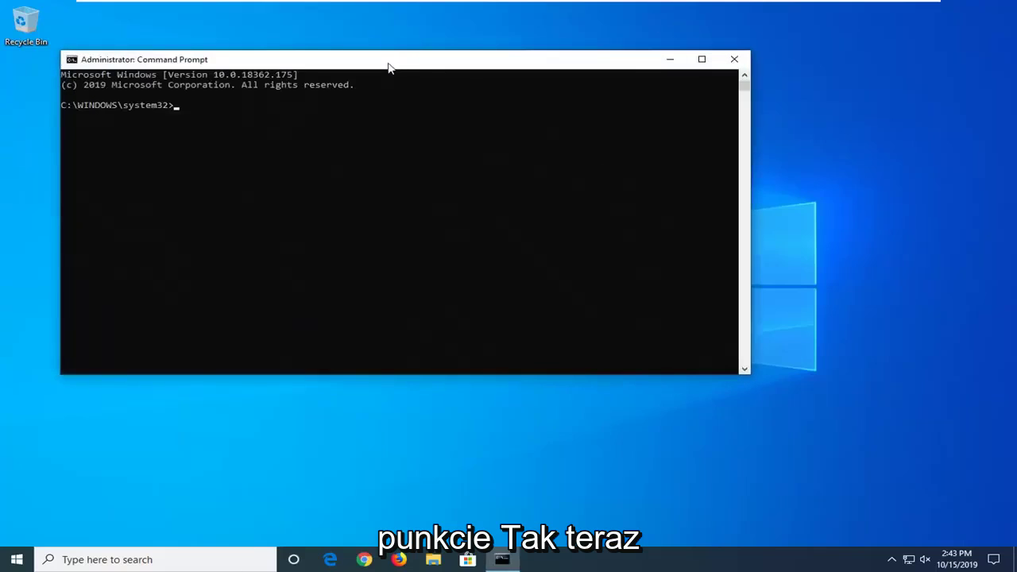
- Run the sfc /scannow system scan in the administrator Command Prompt
{"action": "left_click_drag", "start_coordinate": [389, 67], "coordinate": [453, 95]}
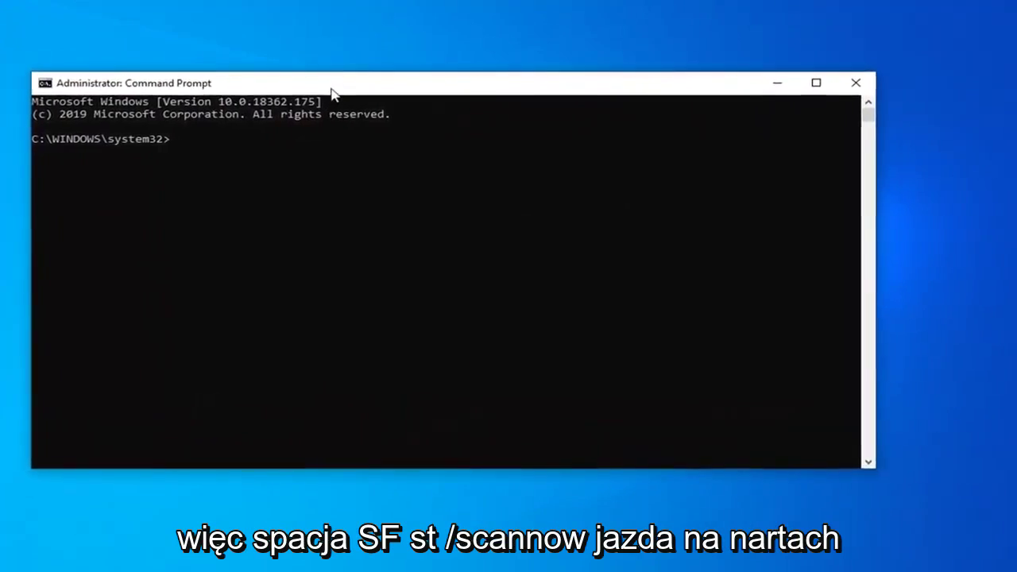
{"action": "type", "text": "sfc"}
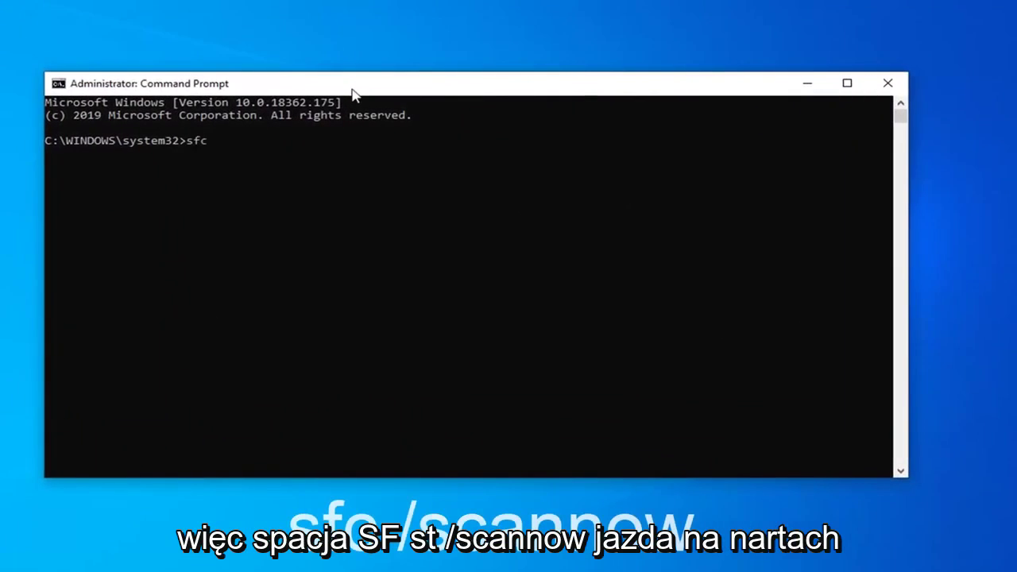
{"action": "type", "text": " /scannow"}
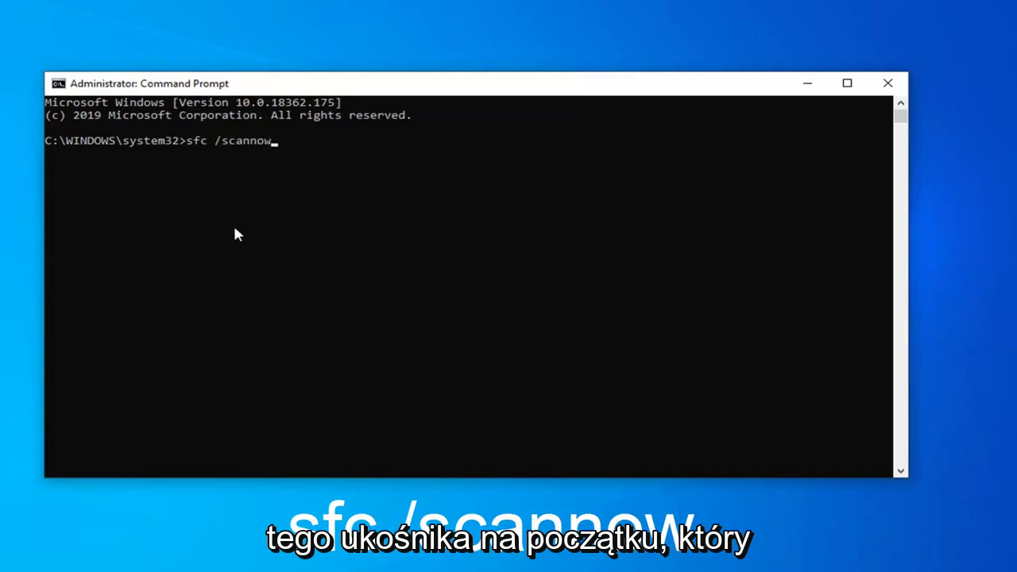
{"action": "key", "text": "Return"}
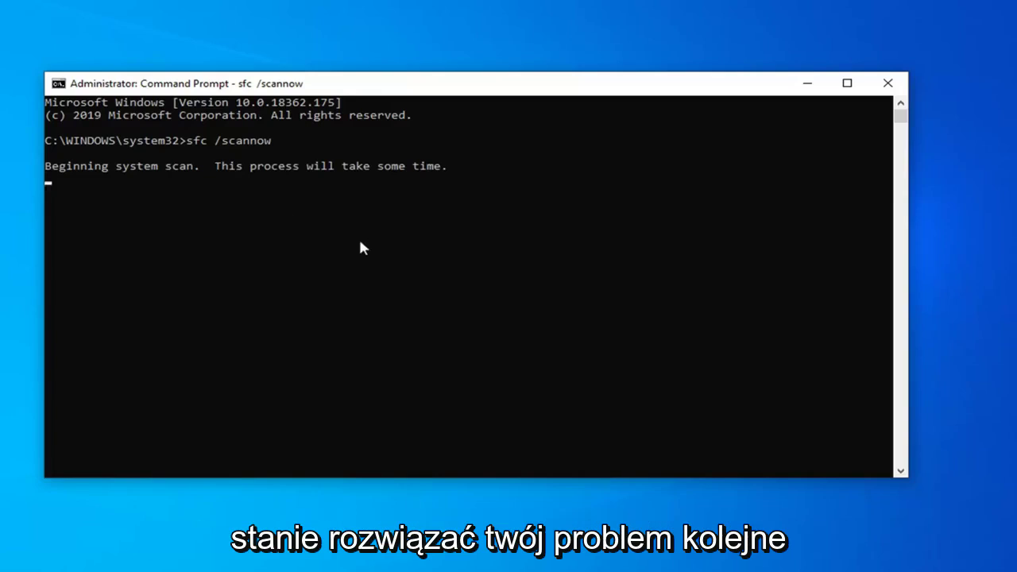
- Close the console and reopen a larger administrator Command Prompt via a cmd search
{"action": "left_click", "coordinate": [886, 83]}
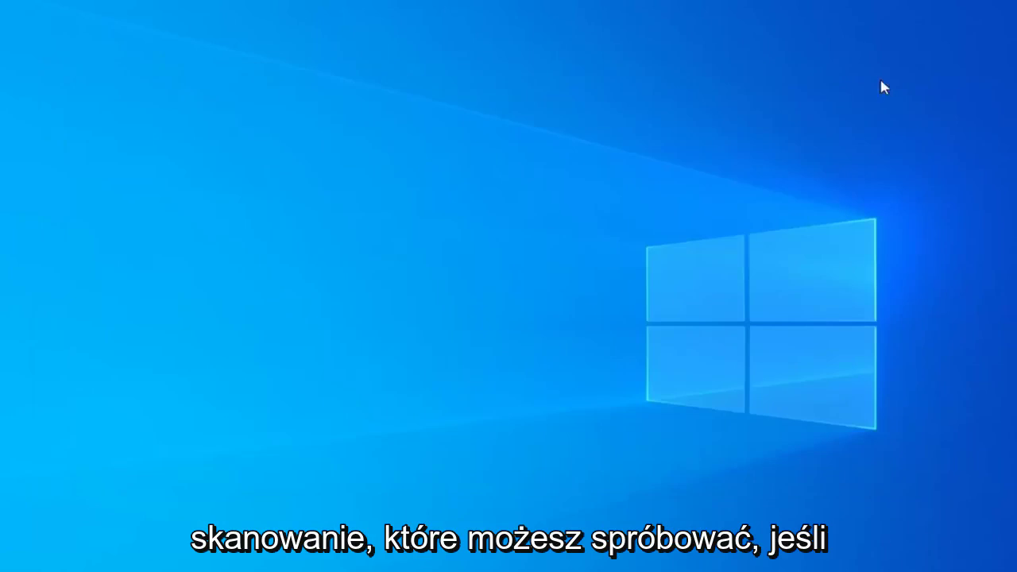
{"action": "key", "text": "super"}
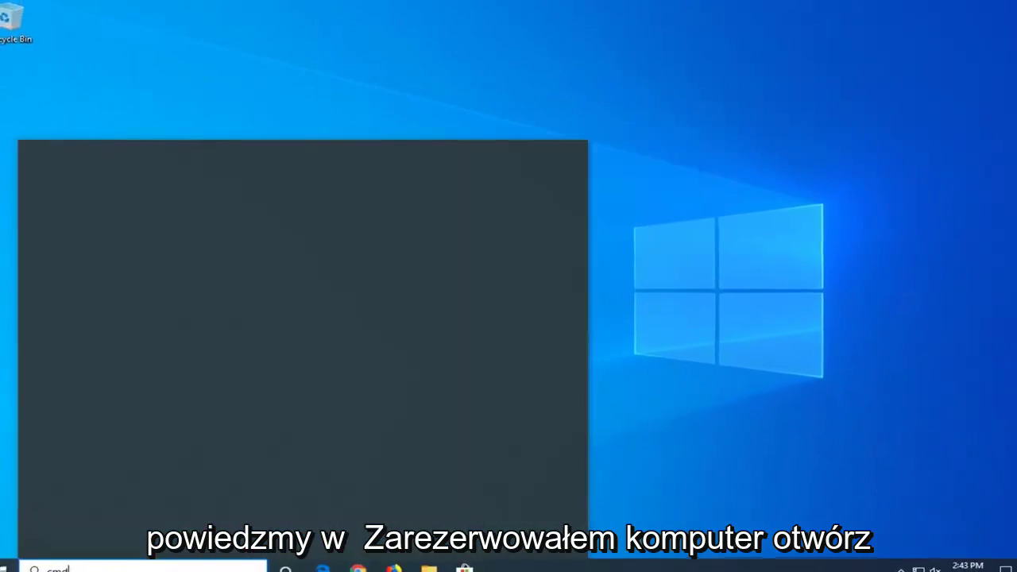
{"action": "type", "text": "cmd"}
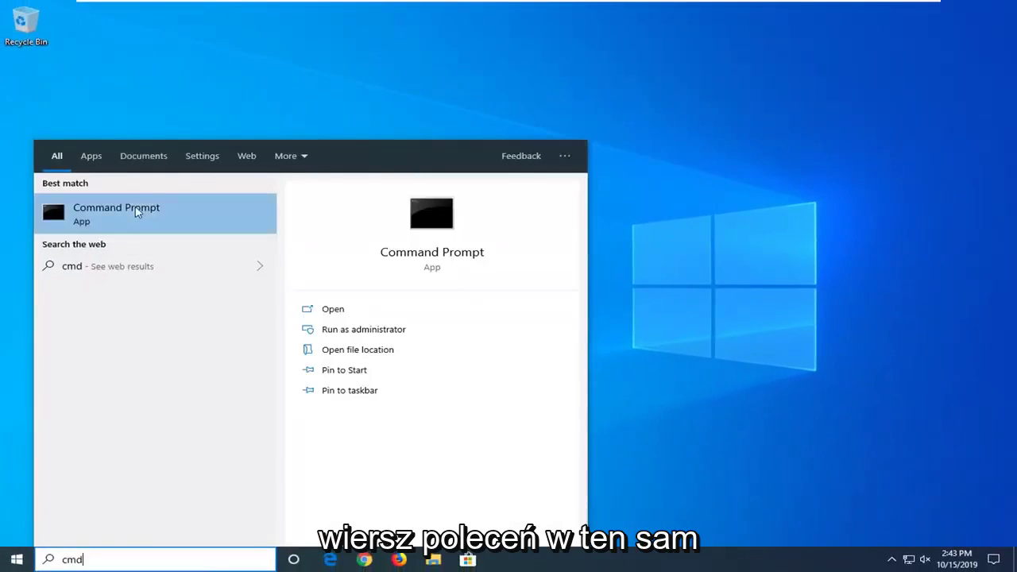
{"action": "right_click", "coordinate": [133, 210]}
{"action": "left_click", "coordinate": [168, 223]}
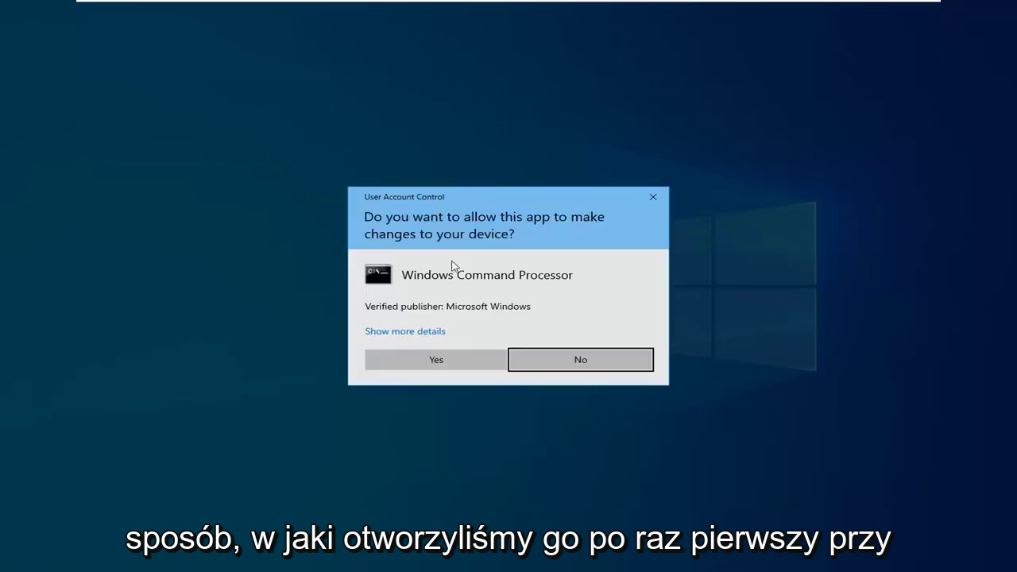
{"action": "left_click", "coordinate": [456, 357]}
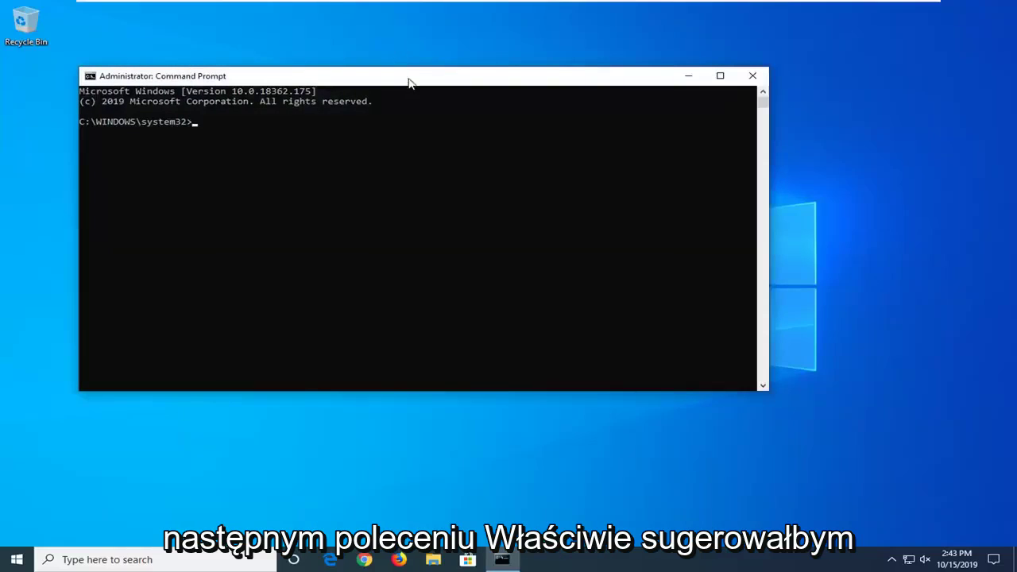
{"action": "left_click_drag", "start_coordinate": [408, 75], "coordinate": [473, 90]}
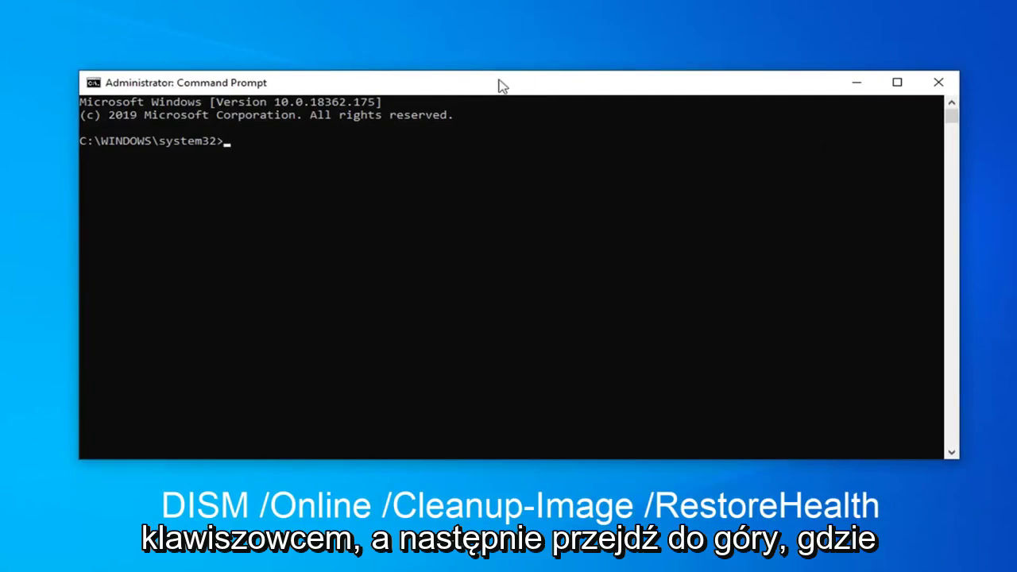
- Paste DISM /Online /Cleanup-Image /RestoreHealth via the title-bar Edit menu and run it
{"action": "right_click", "coordinate": [457, 85]}
{"action": "left_click", "coordinate": [495, 204]}
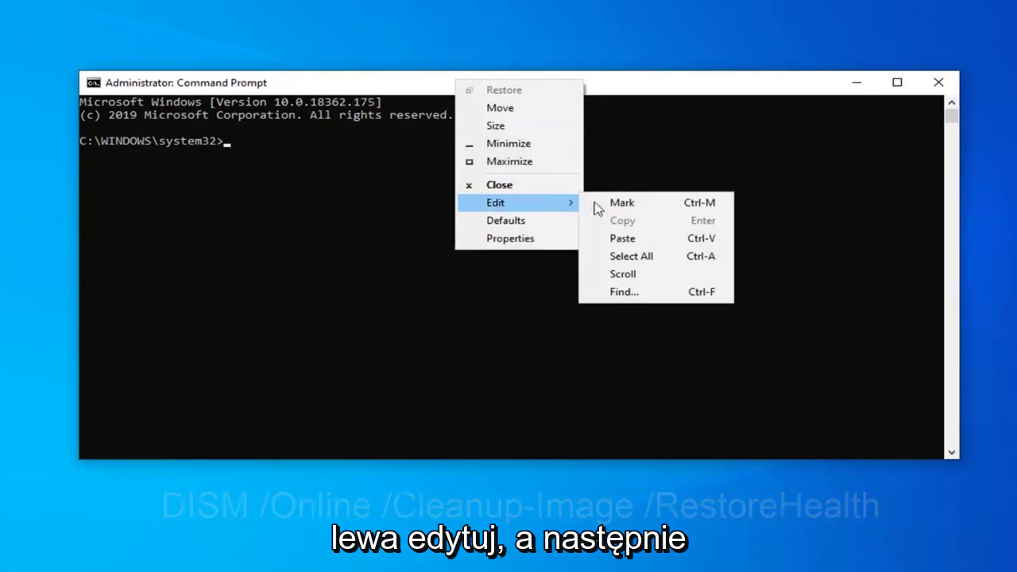
{"action": "left_click", "coordinate": [646, 243]}
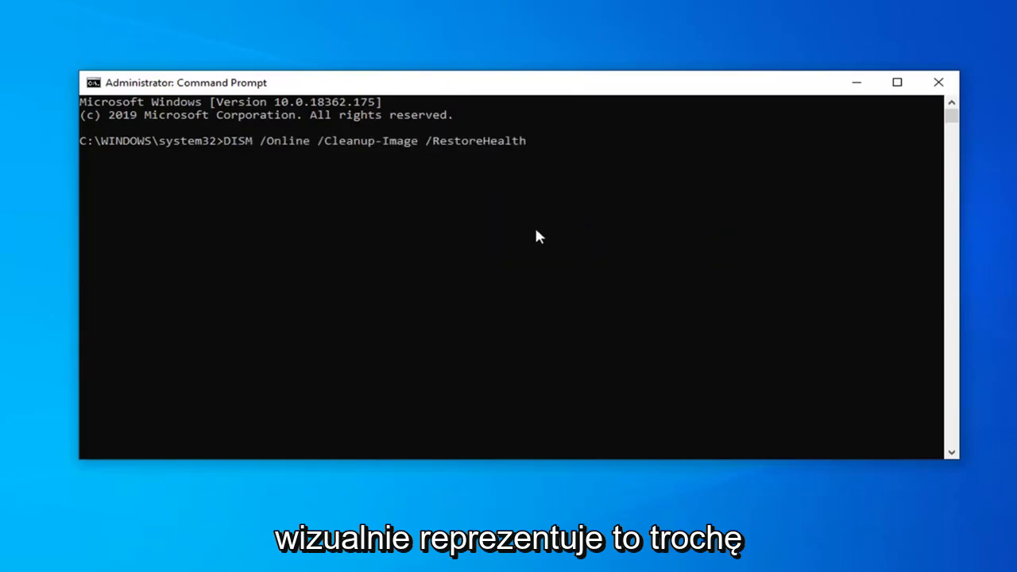
{"action": "key", "text": "Return"}
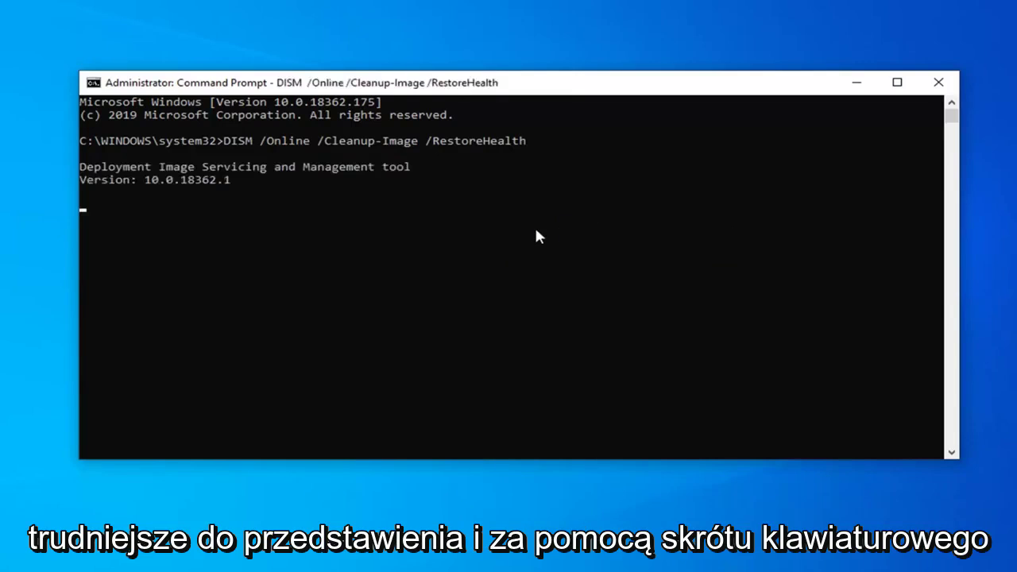